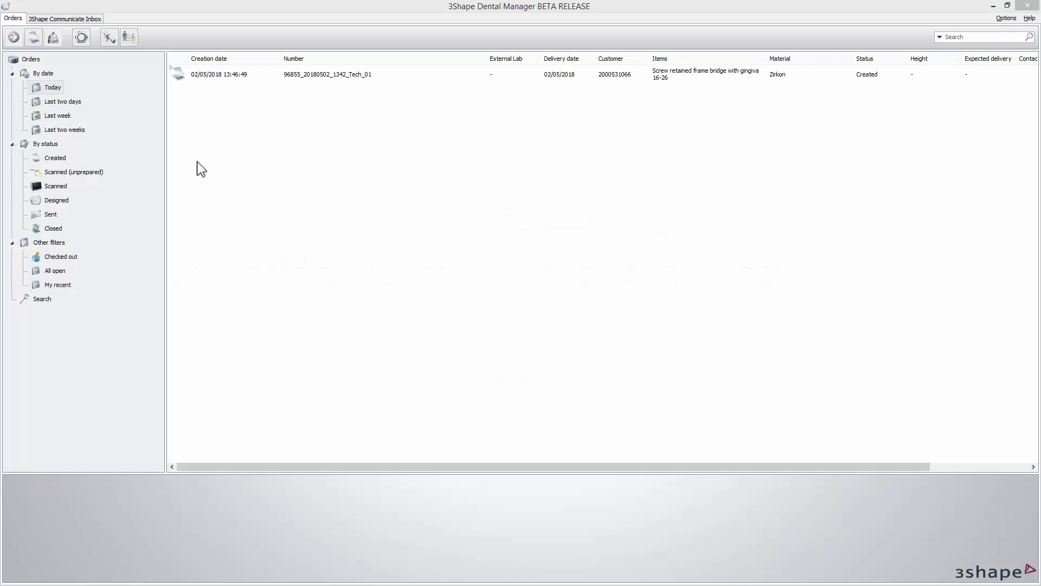
- Start a new order that uses an antagonist model
left_click(34, 37)
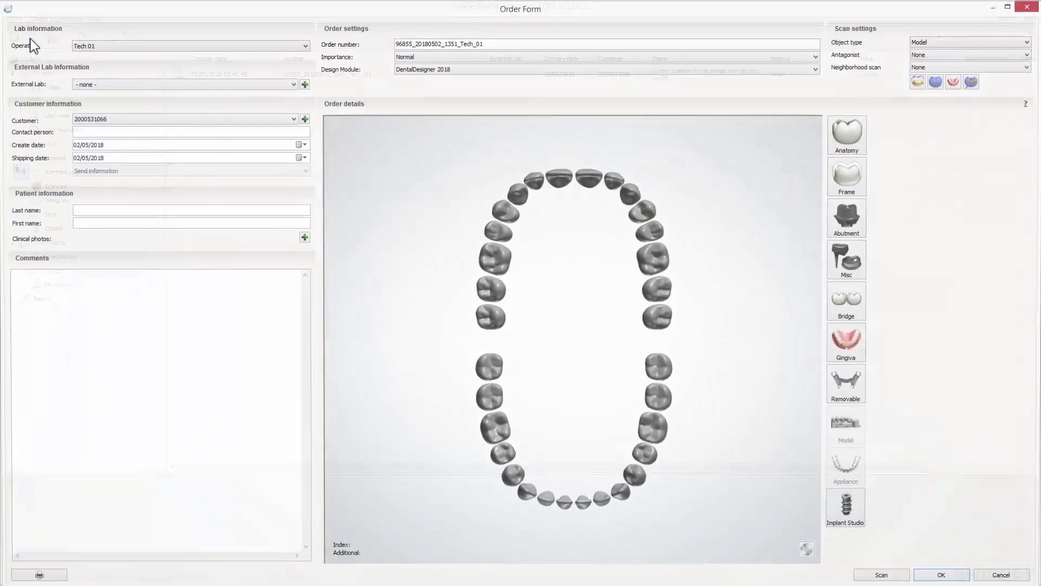
left_click(1031, 54)
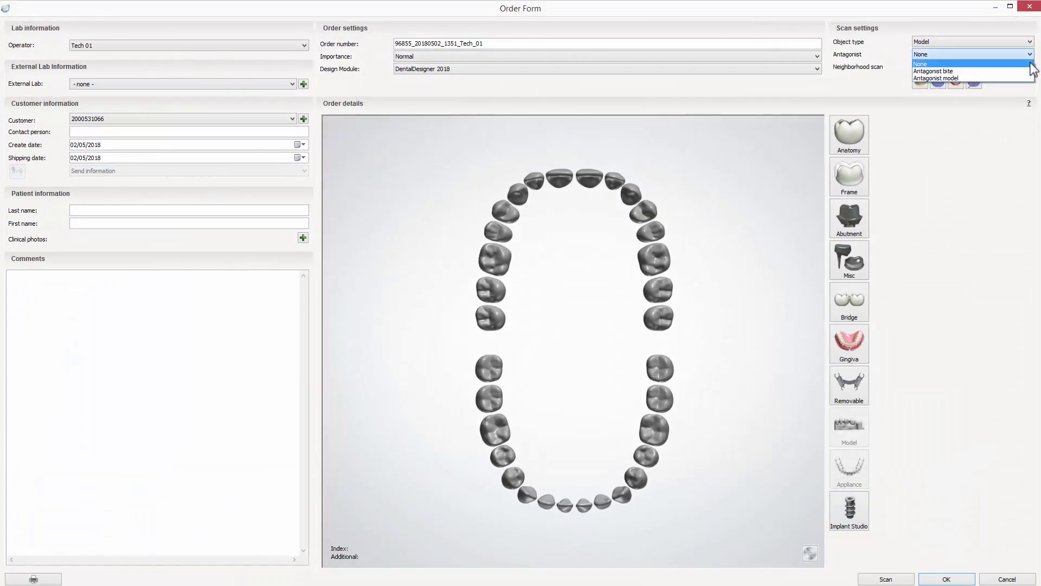
left_click(1025, 77)
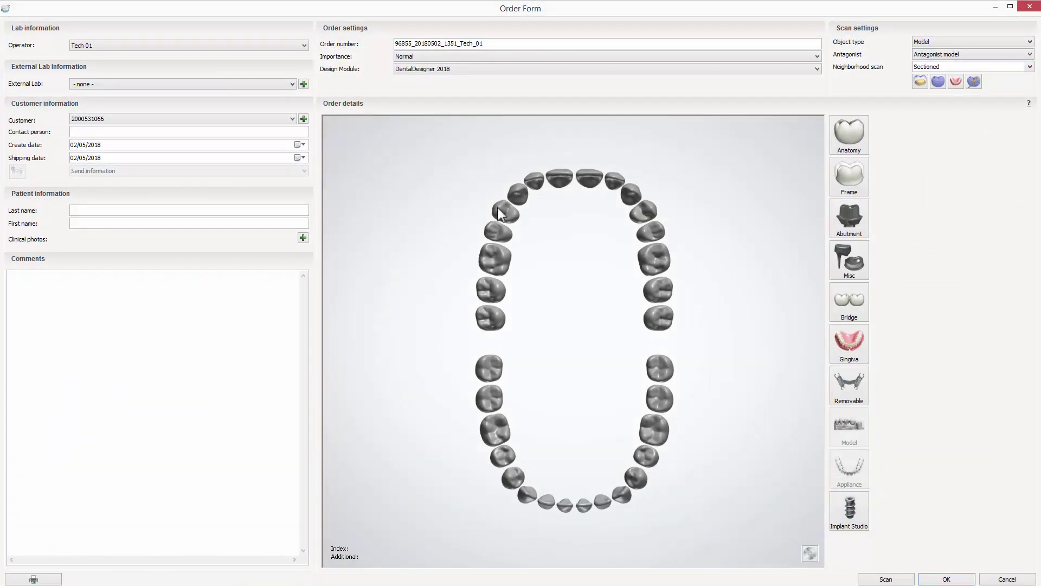
- Define the upper teeth as a bridge with gingiva and begin adding an additional scan
left_click(500, 211)
left_click(850, 301)
left_click(849, 343)
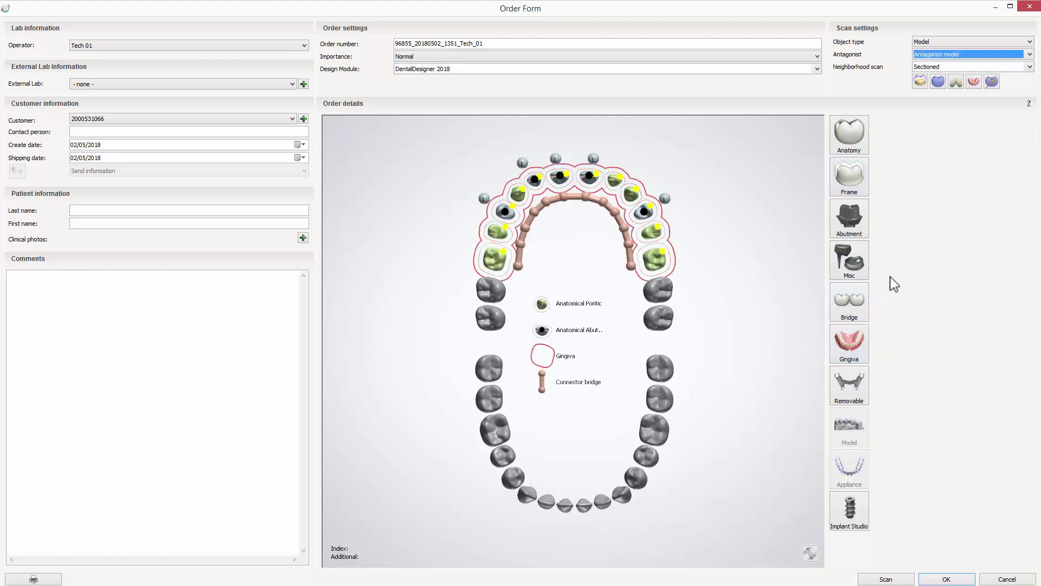
left_click(993, 83)
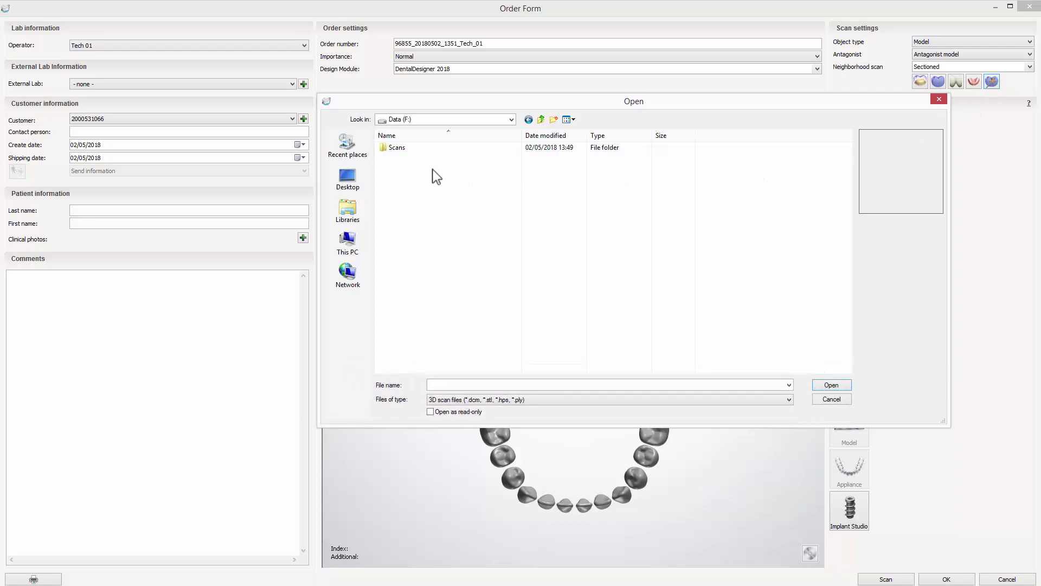
- Attach the Mockup file from the Scans folder as an additional scan
double_click(389, 149)
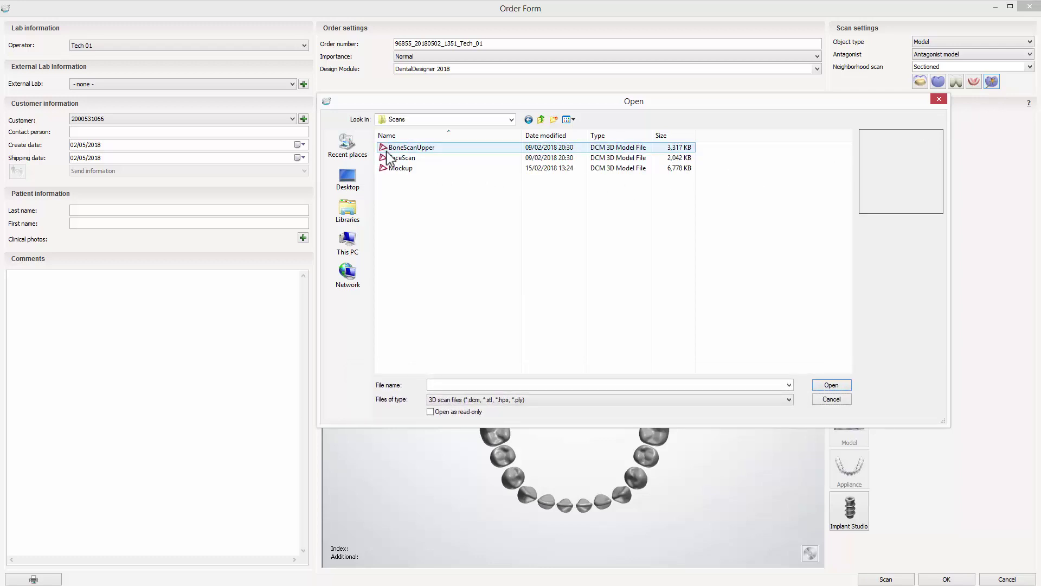
left_click(393, 168)
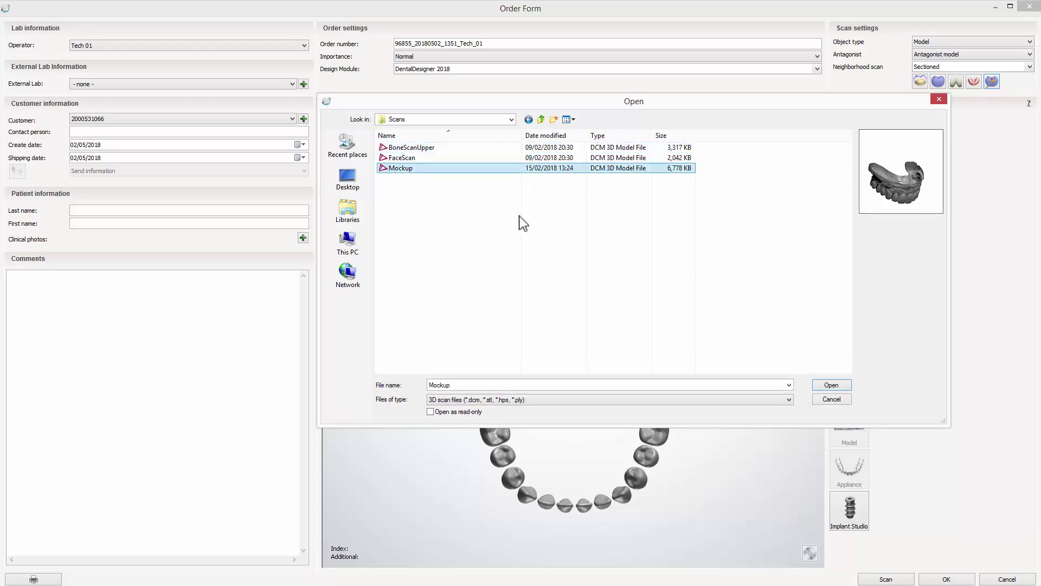
left_click(832, 385)
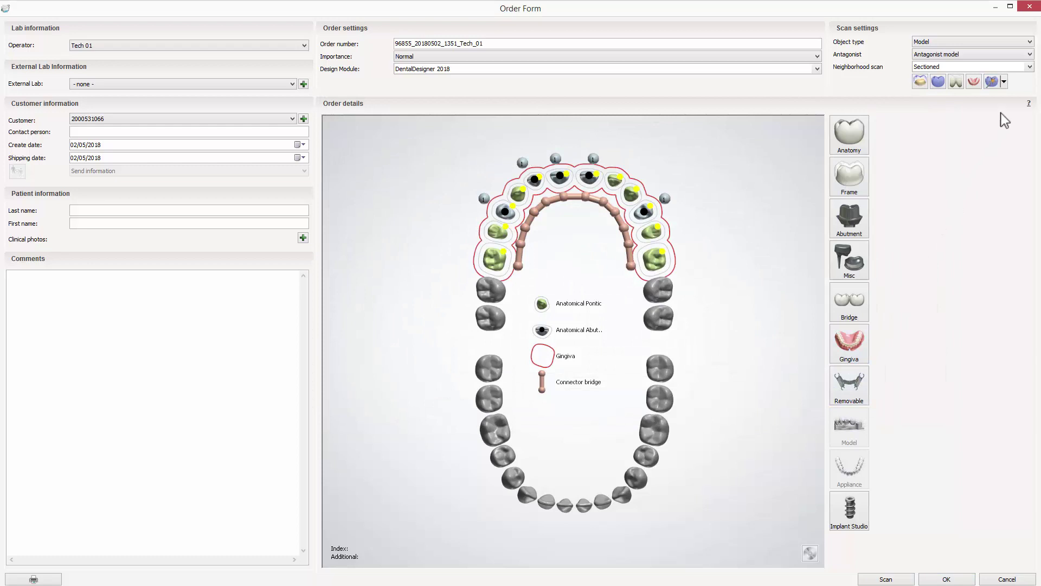
- Confirm Mockup.dcm is listed and launch the order for scanning and design
left_click(1006, 85)
mouse_move(1008, 100)
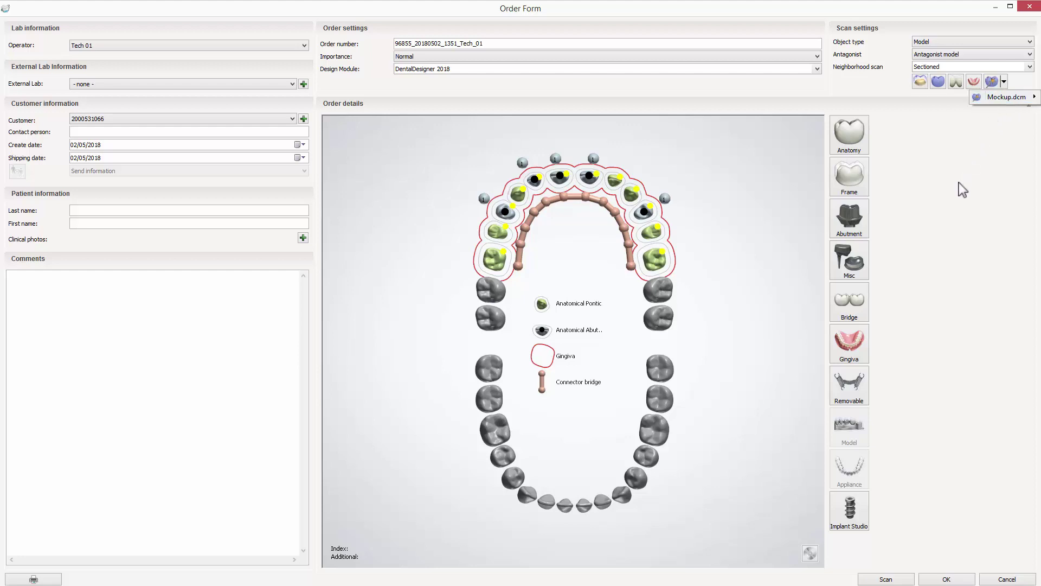
left_click(886, 579)
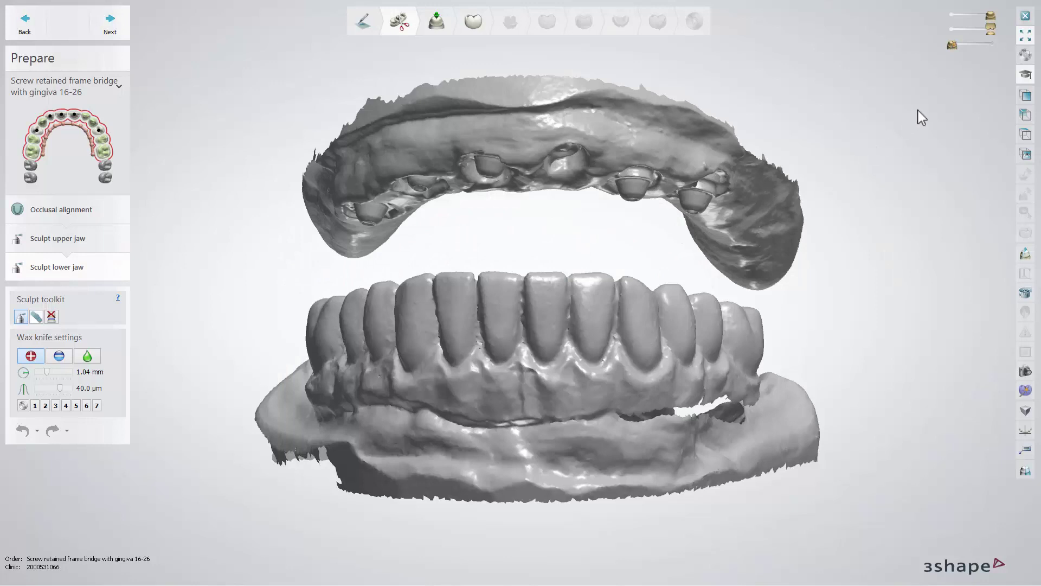
- Fade in the upper teeth scan and bring up the Additional scans tools
mouse_move(951, 44)
left_mouse_down()
mouse_move(995, 44)
mouse_move(948, 41)
left_mouse_up()
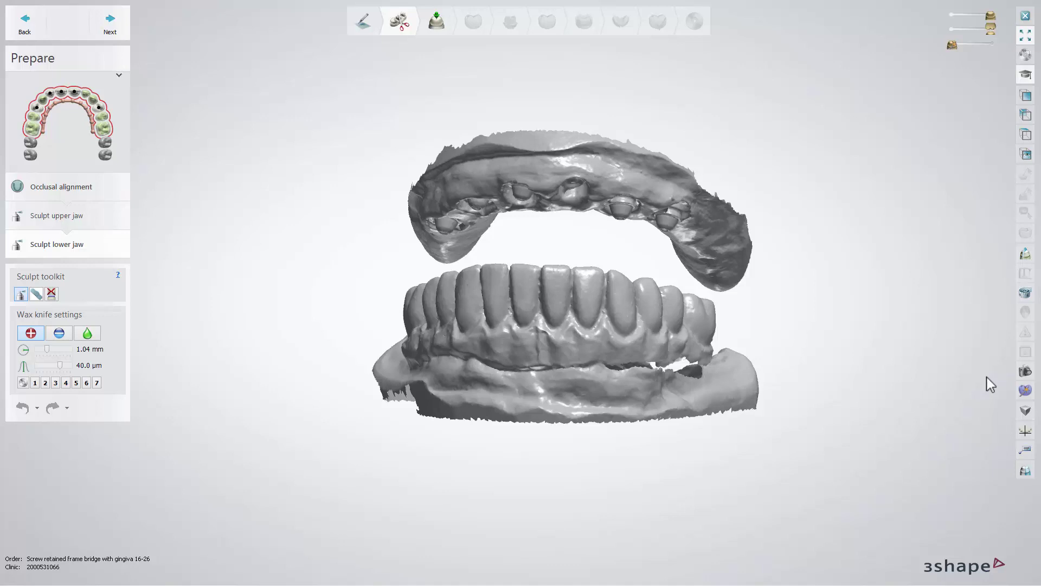
left_click(1024, 391)
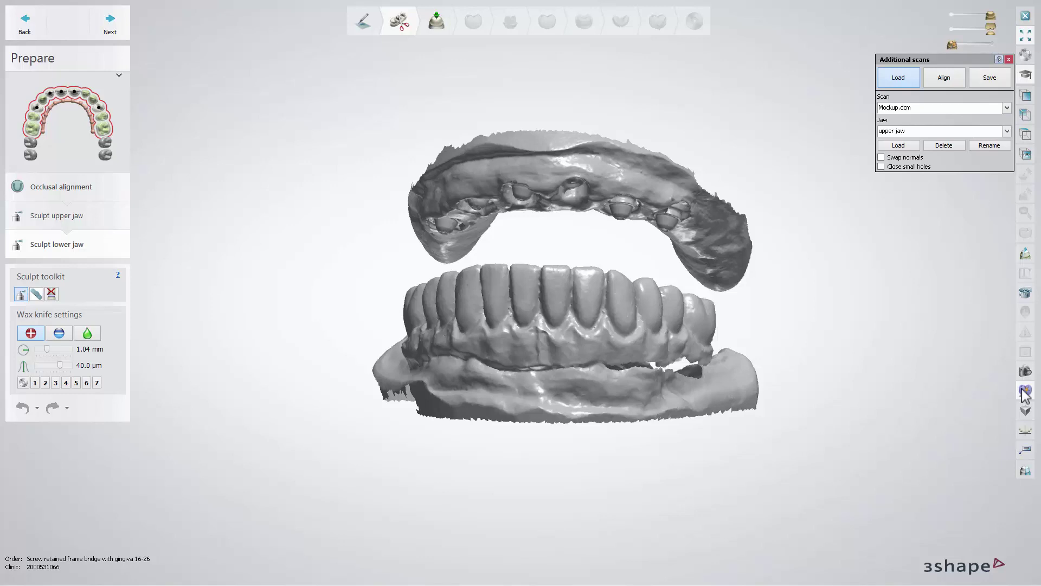
- Select Mockup.dcm, fade it out, and assign it to the upper jaw
left_click(1007, 108)
left_click(1003, 117)
left_click_drag(994, 42, 951, 45)
left_click(1006, 131)
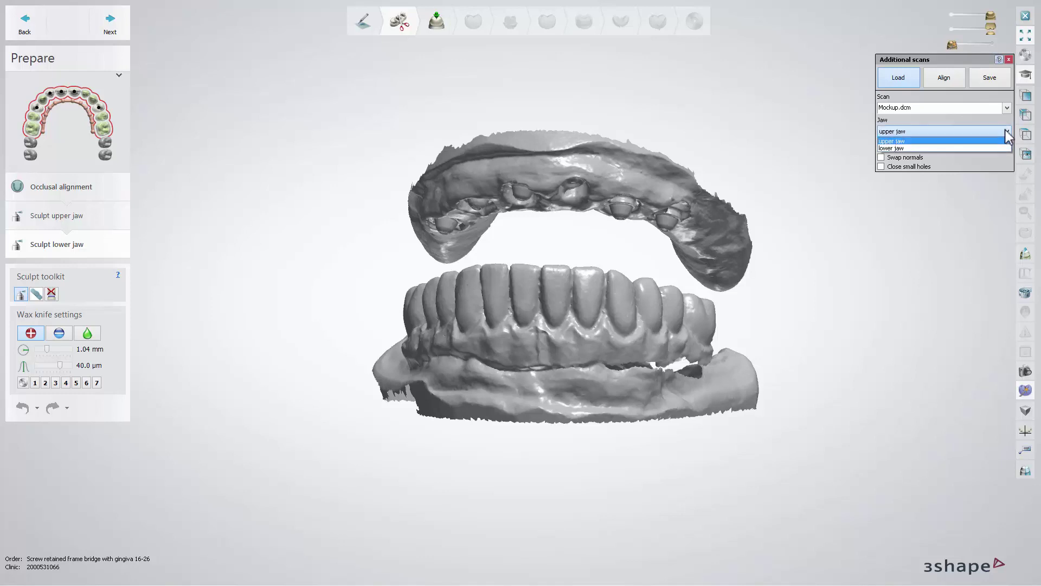
left_click(1003, 140)
- Load Mockup_not_aligned onto the upper jaw, then choose to delete it
left_click(913, 146)
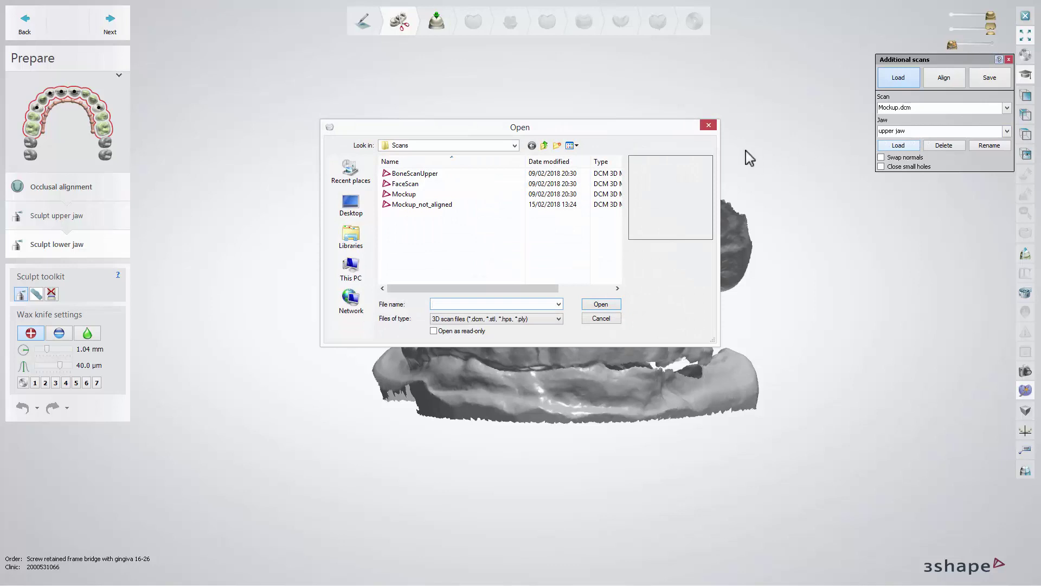
left_click(488, 205)
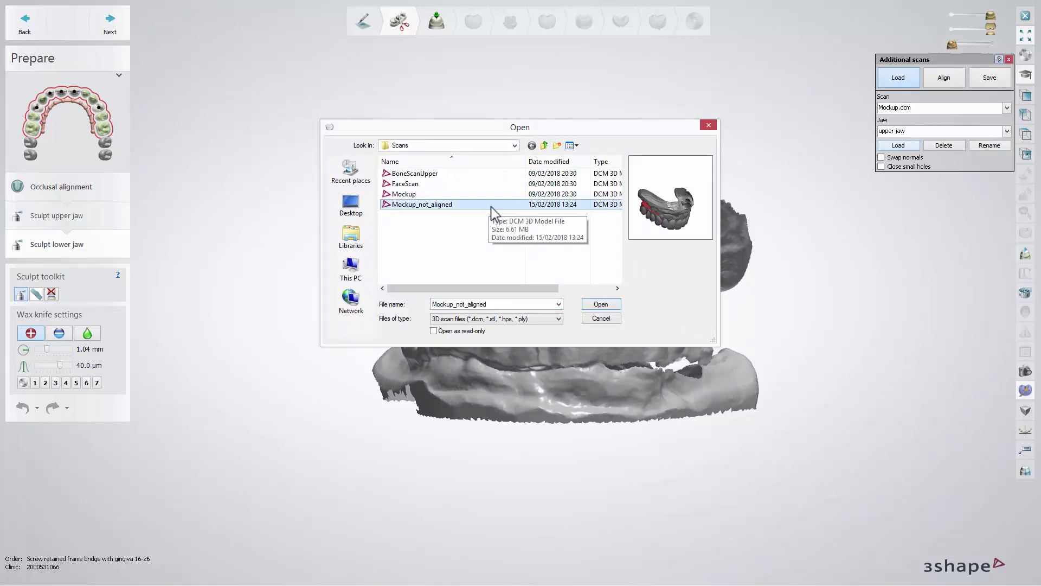
left_click(593, 302)
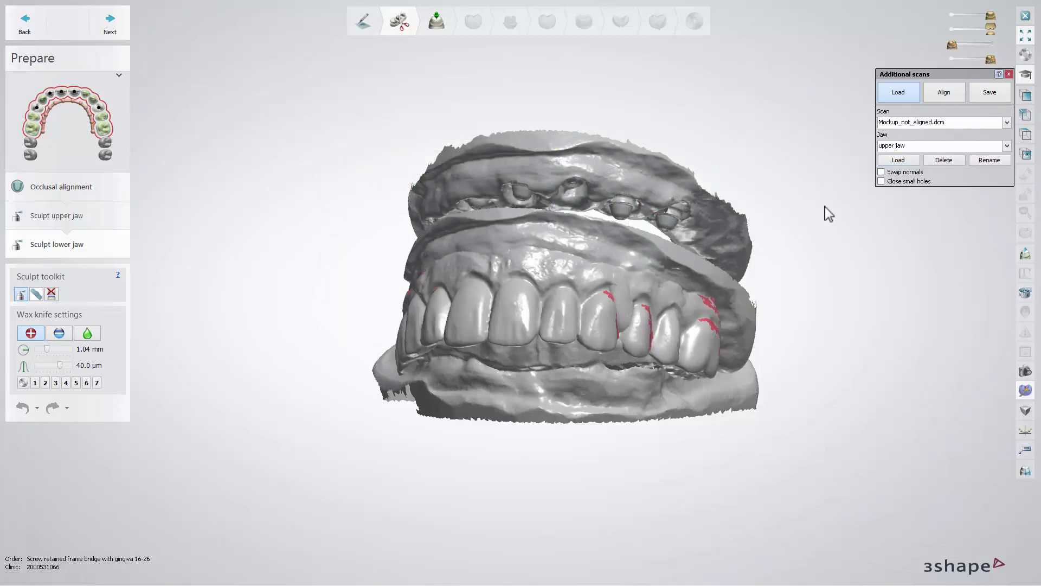
left_click(943, 160)
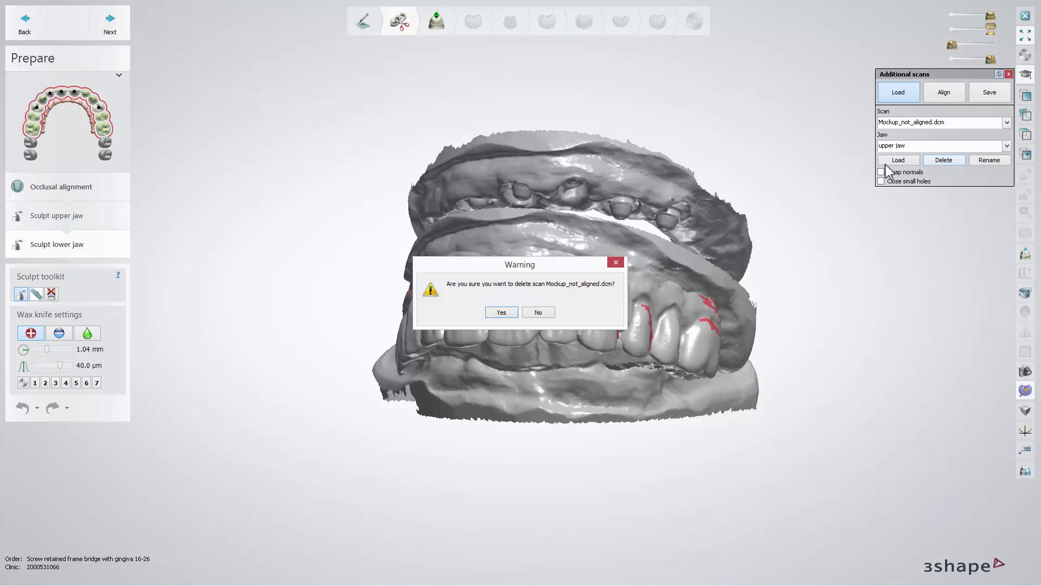
- Confirm the Mockup_not_aligned deletion, rename Mockup.dcm to 'Mockup aligned', and enable Swap normals
left_click(511, 313)
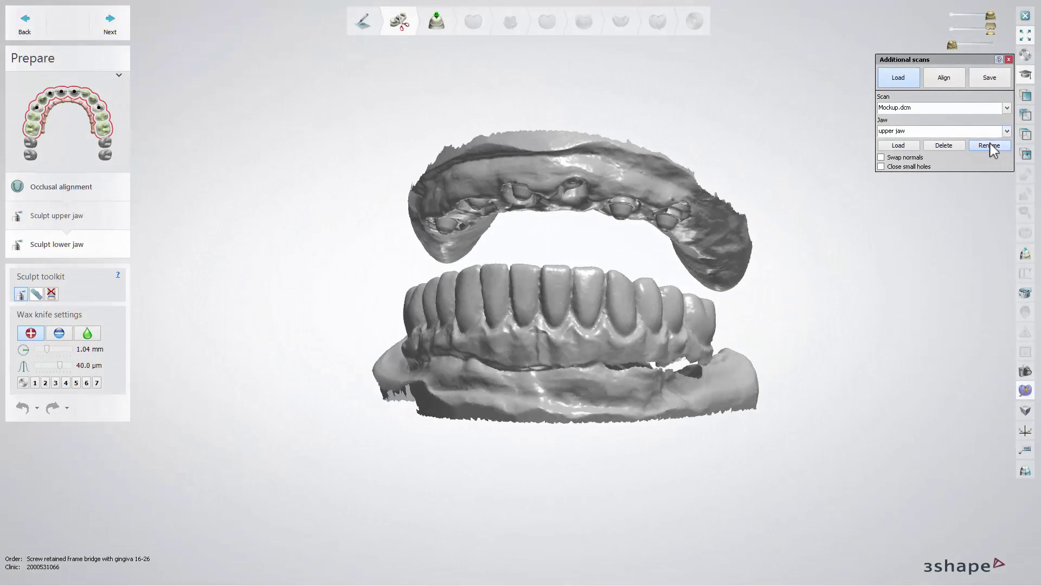
left_click(991, 145)
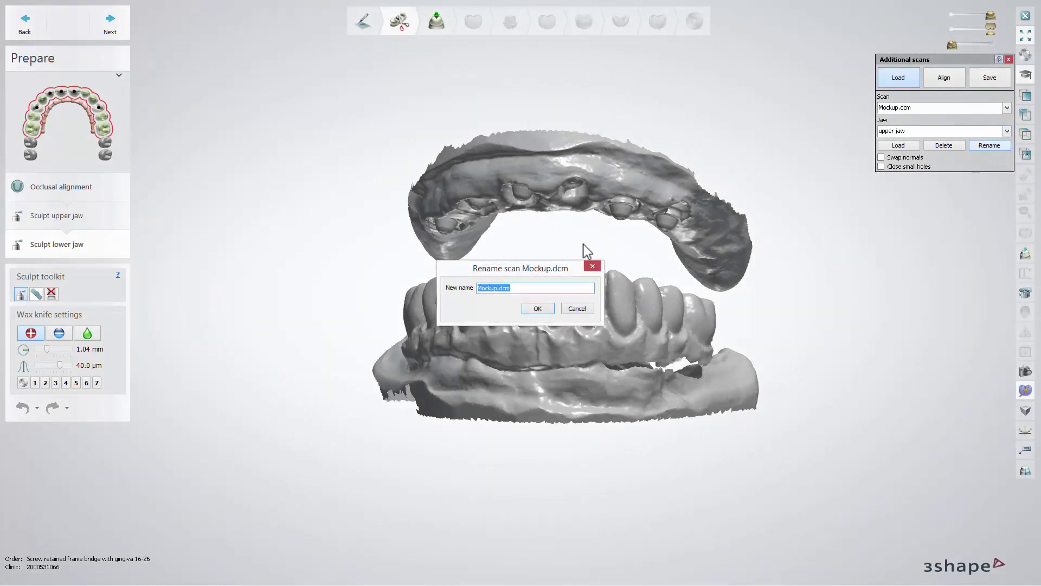
left_click(498, 288)
type("aligned")
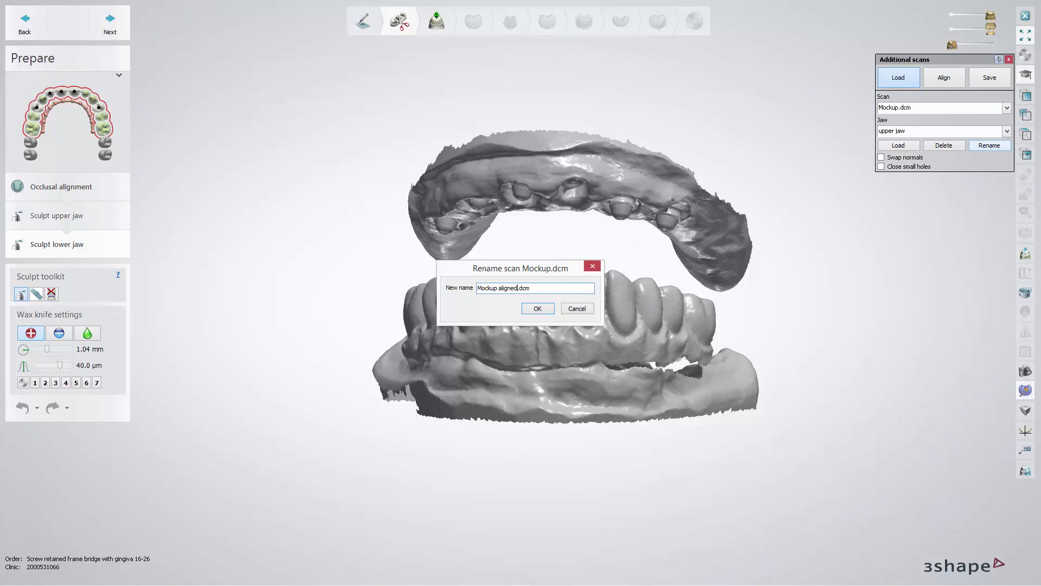
left_click(538, 308)
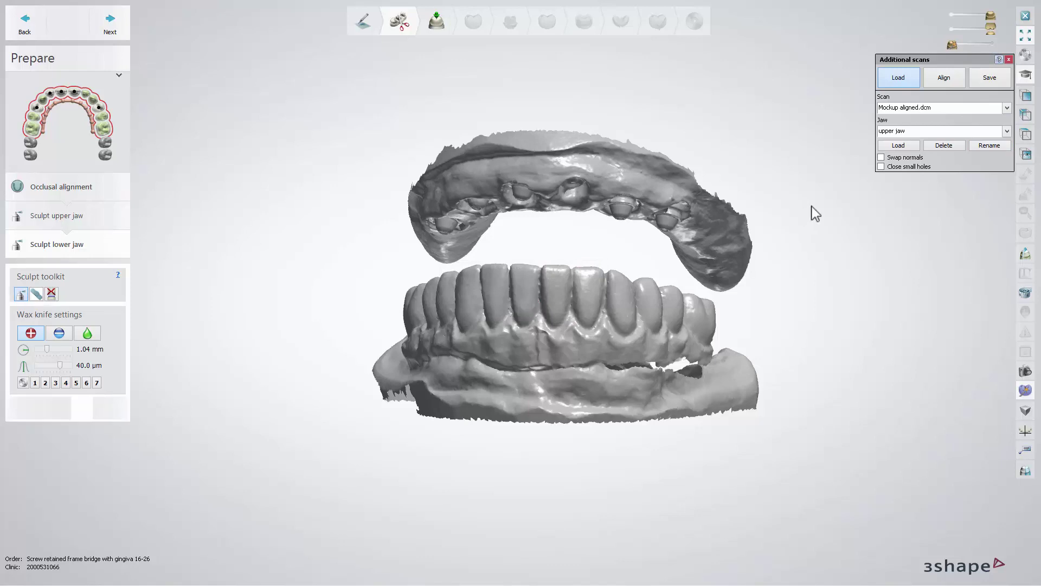
left_click(881, 157)
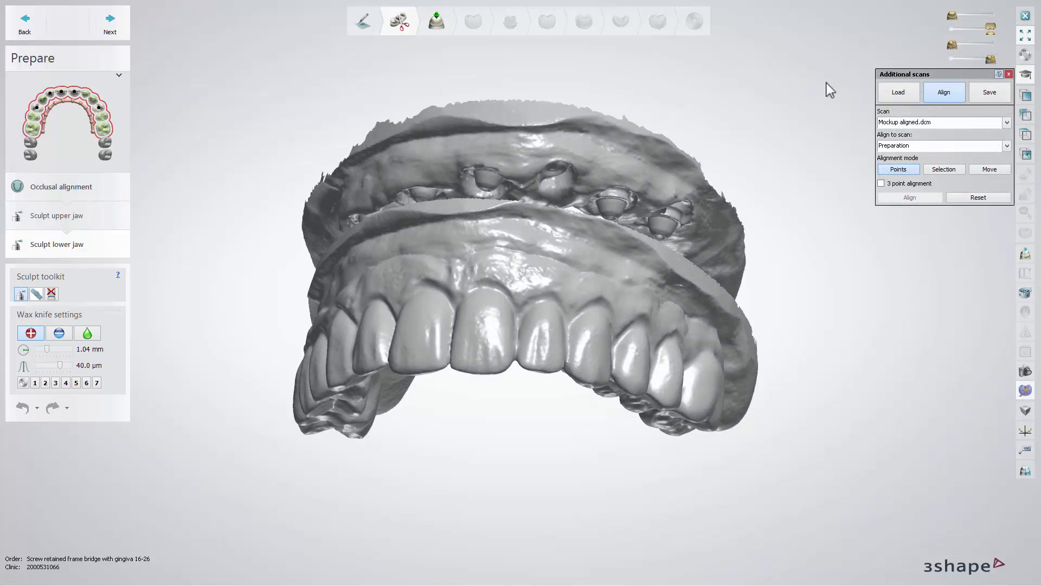
- Set Mockup_not_aligned.dcm as the scan to align, with Preparation as the target
left_click(1007, 124)
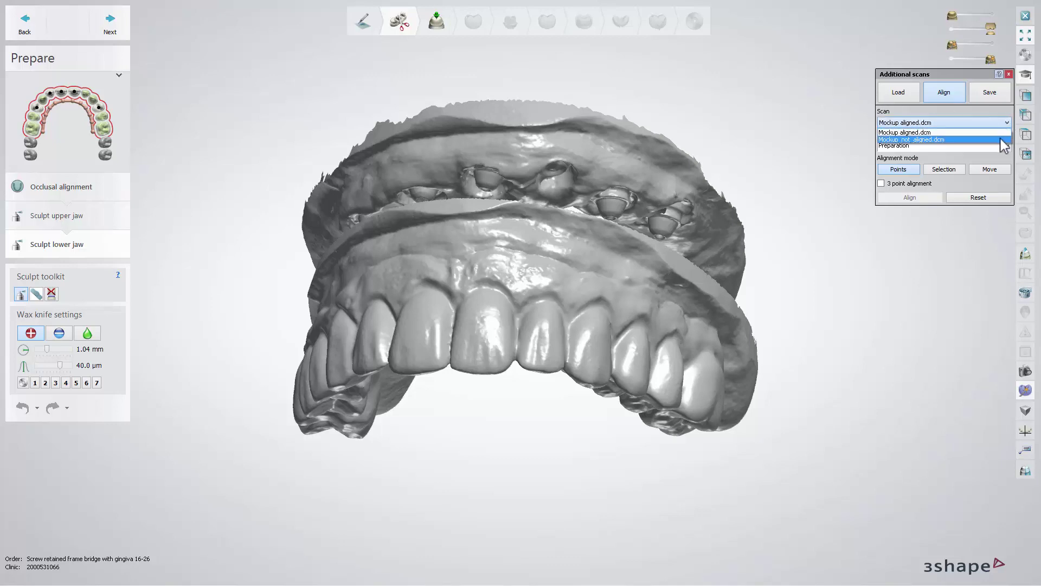
left_click(1004, 135)
left_click(1006, 145)
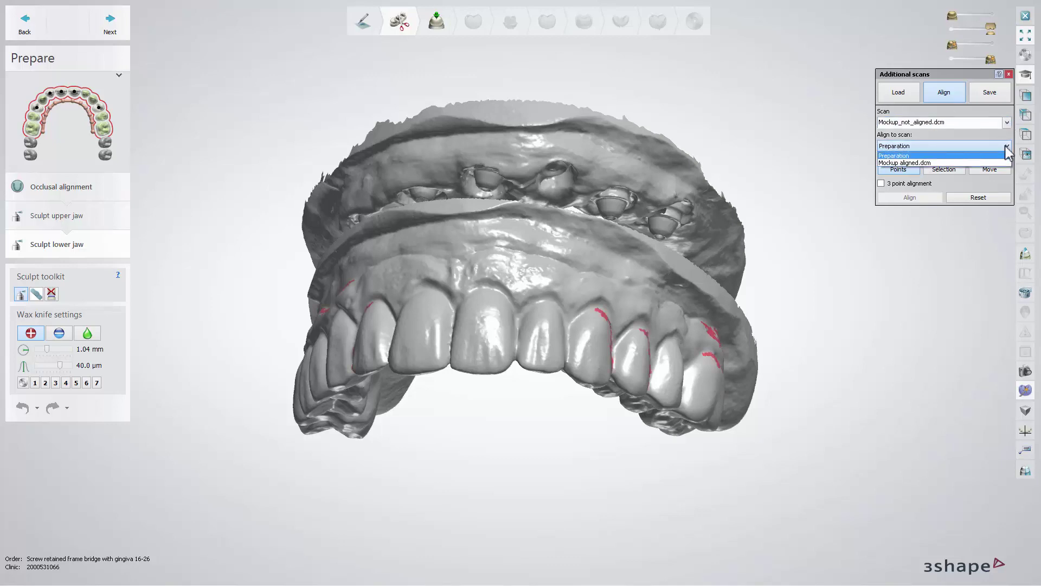
left_click(1004, 155)
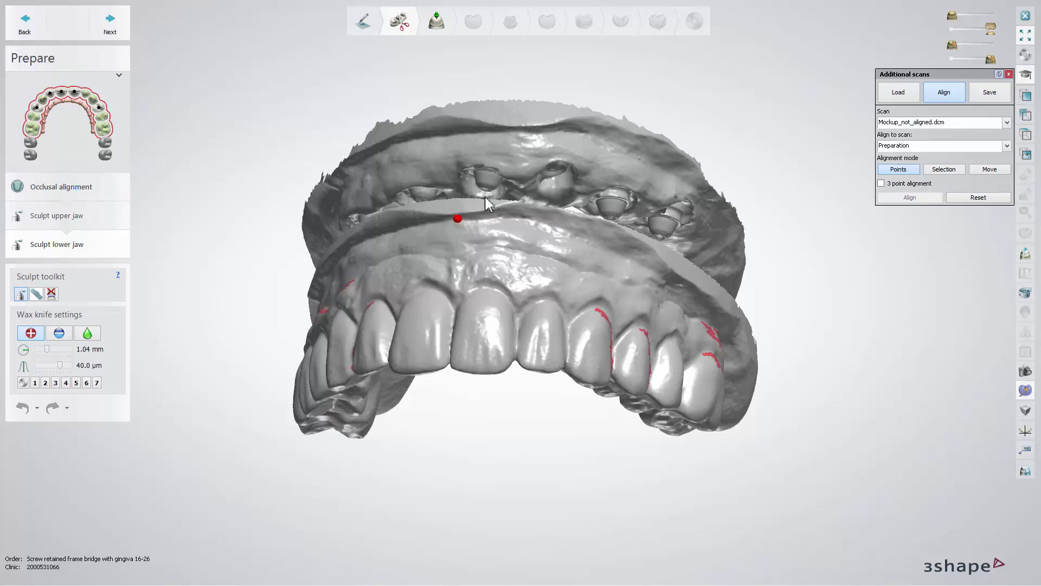
- Align the mockup using one matching point on the upper jaw, then reset it
left_click(519, 130)
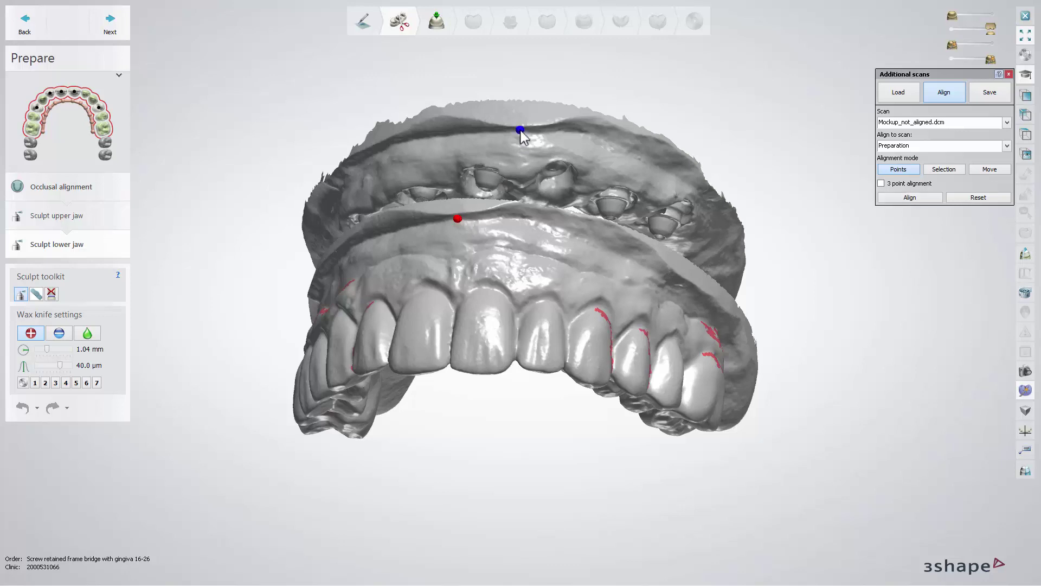
left_click(896, 199)
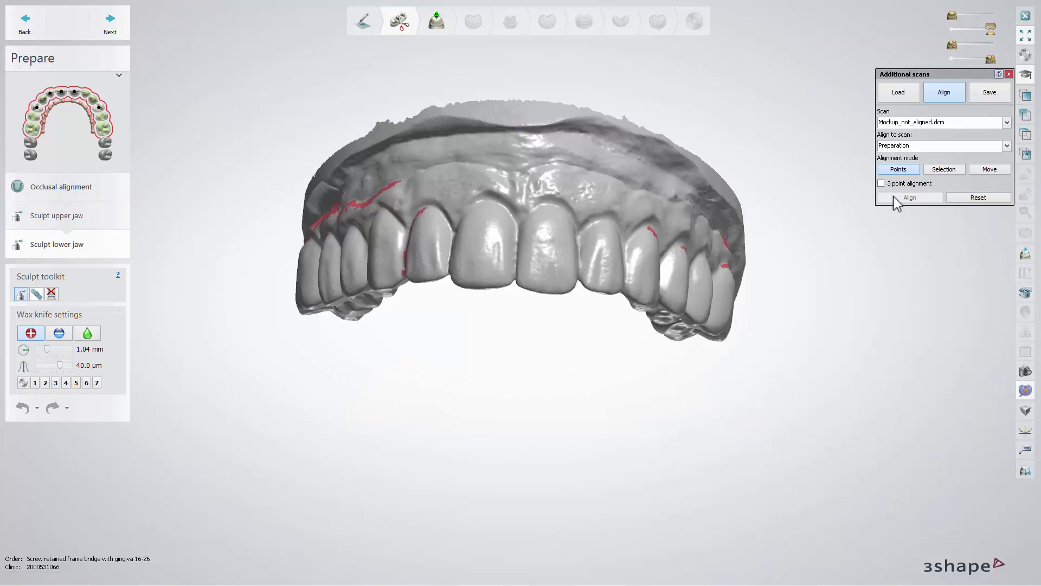
left_click(956, 198)
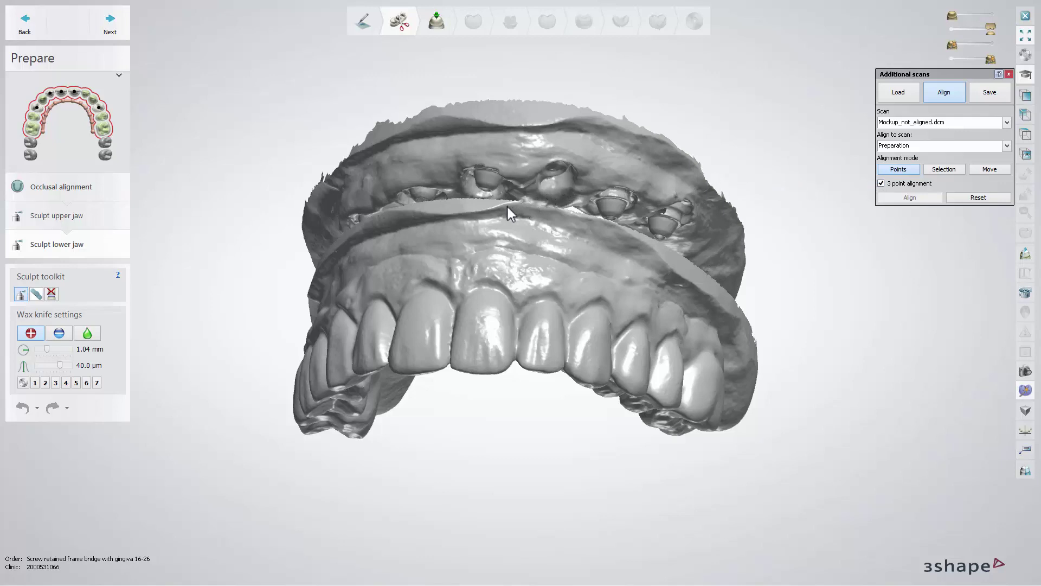
- Place three matching points, run the three-point alignment, then reset the mockup
left_click(467, 221)
left_click(350, 256)
left_click(627, 279)
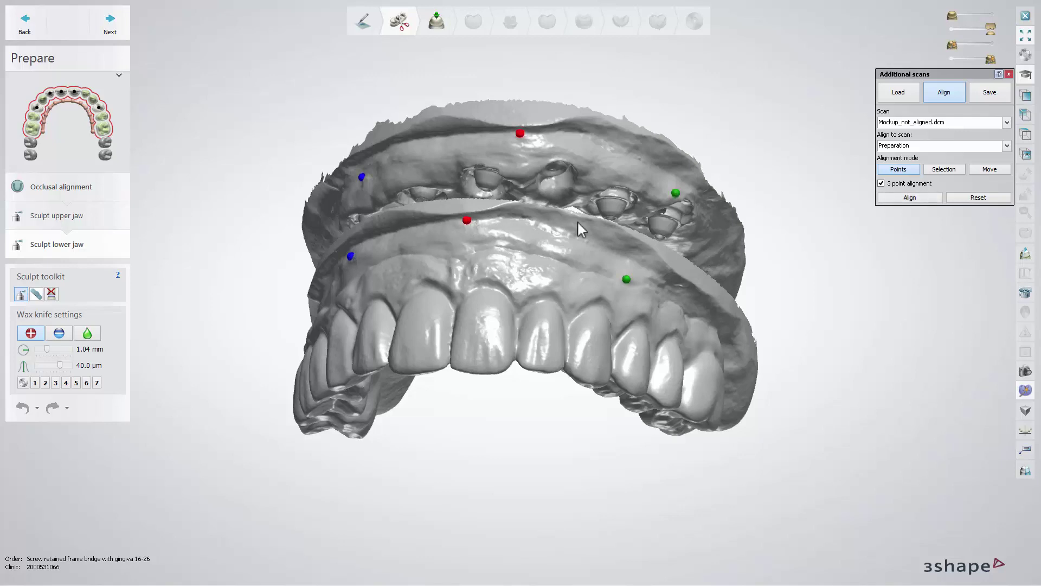
left_click(892, 199)
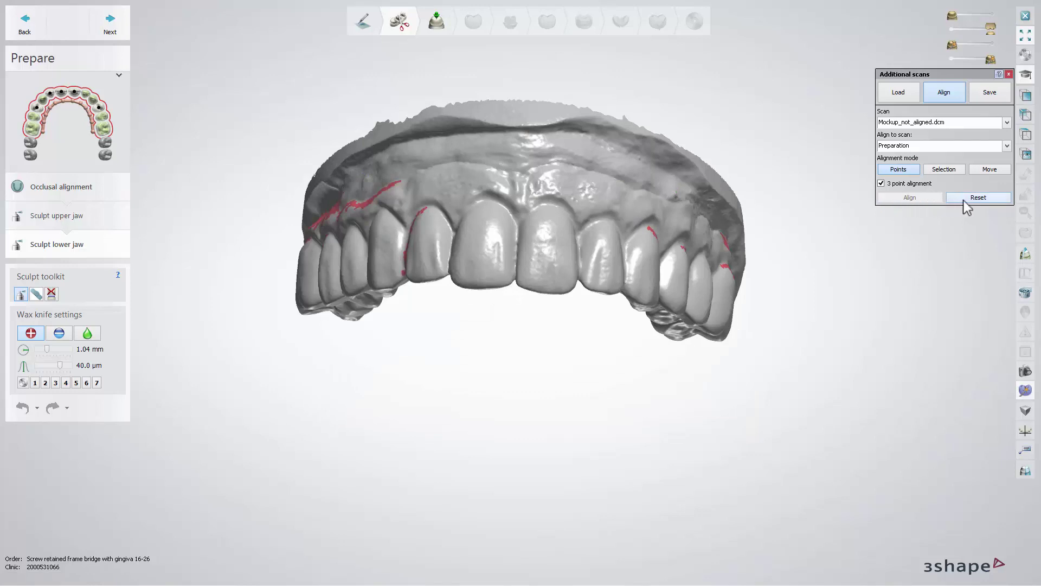
left_click(965, 199)
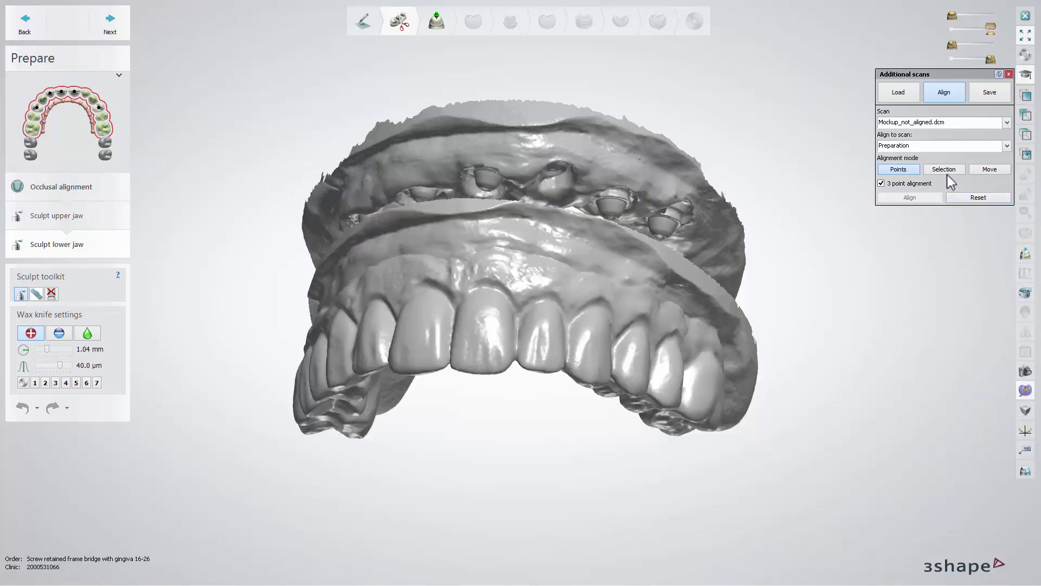
- Paint the mockup's gum area, align it with one point pair, then shift it manually
left_click(945, 172)
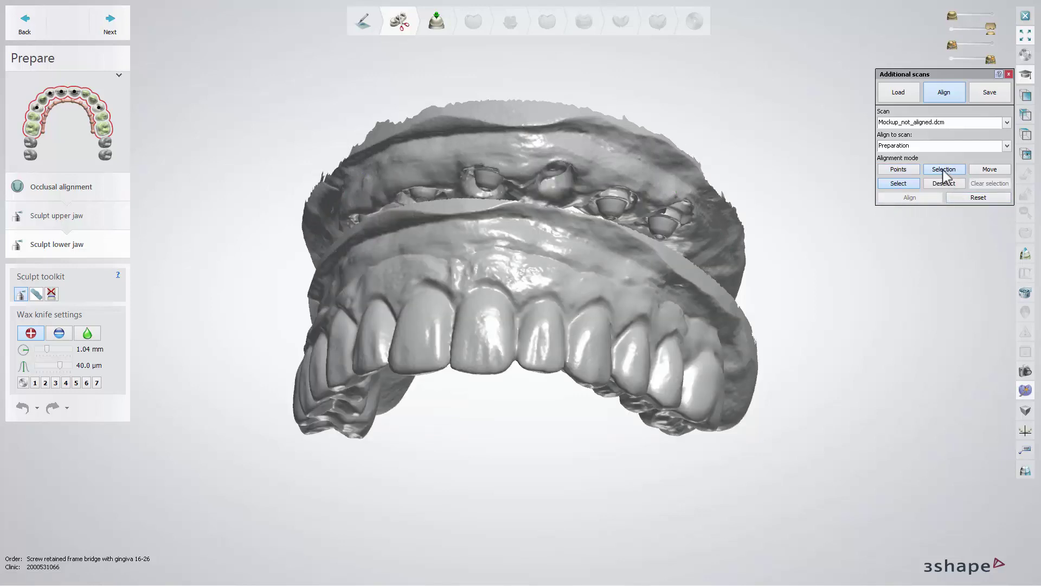
mouse_move(496, 217)
left_mouse_down()
mouse_move(350, 238)
mouse_move(550, 222)
mouse_move(674, 265)
mouse_move(568, 251)
mouse_move(446, 209)
mouse_move(343, 253)
mouse_move(329, 293)
left_mouse_up()
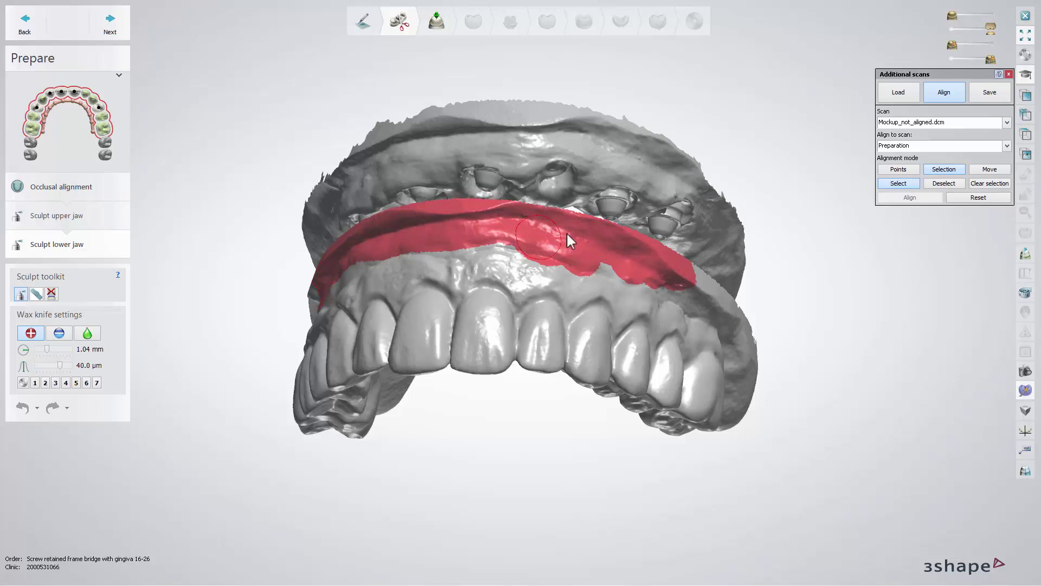
left_click(900, 170)
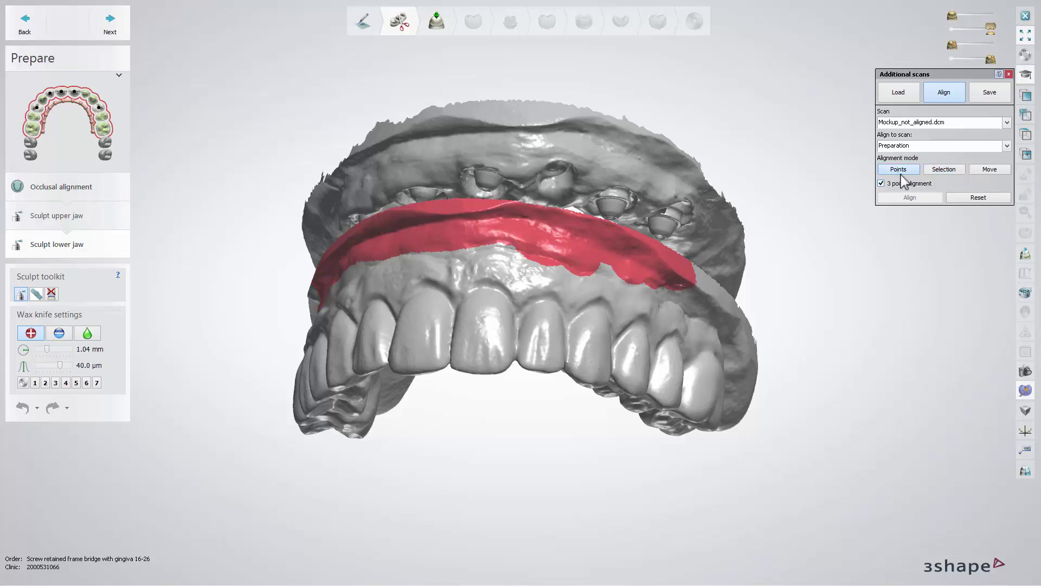
left_click(477, 220)
left_click(518, 132)
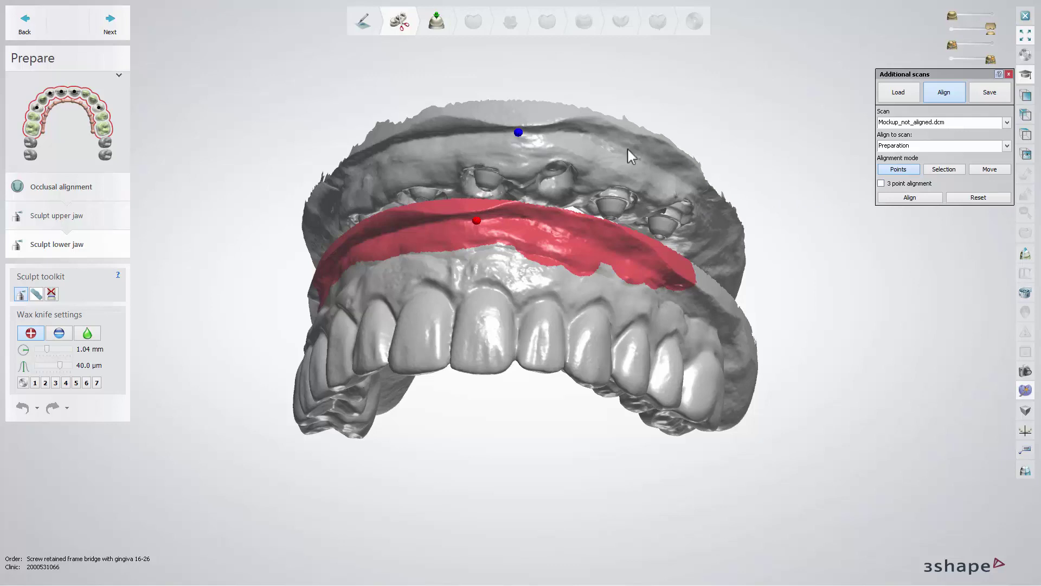
left_click(885, 199)
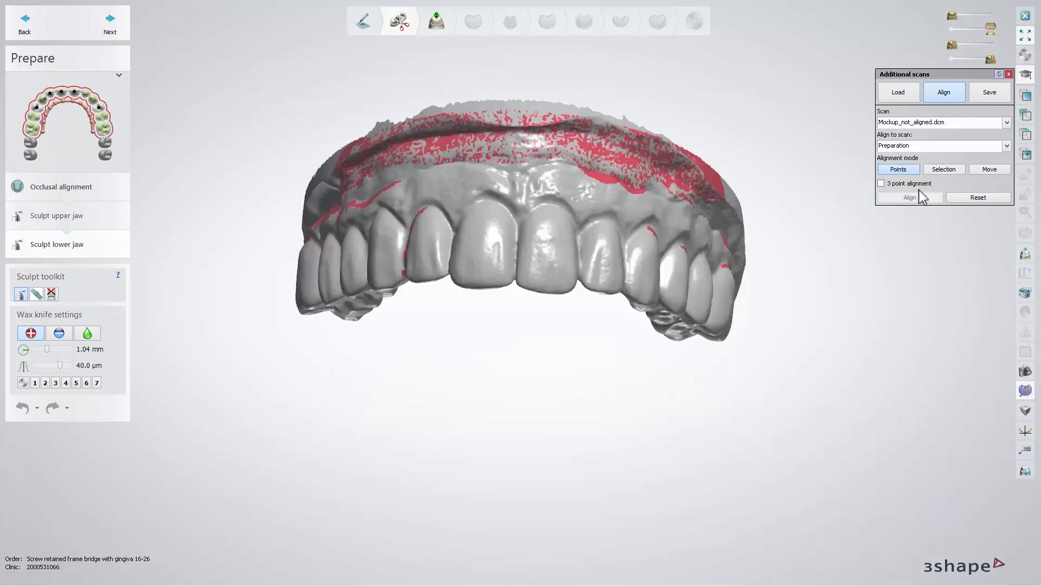
left_click(981, 174)
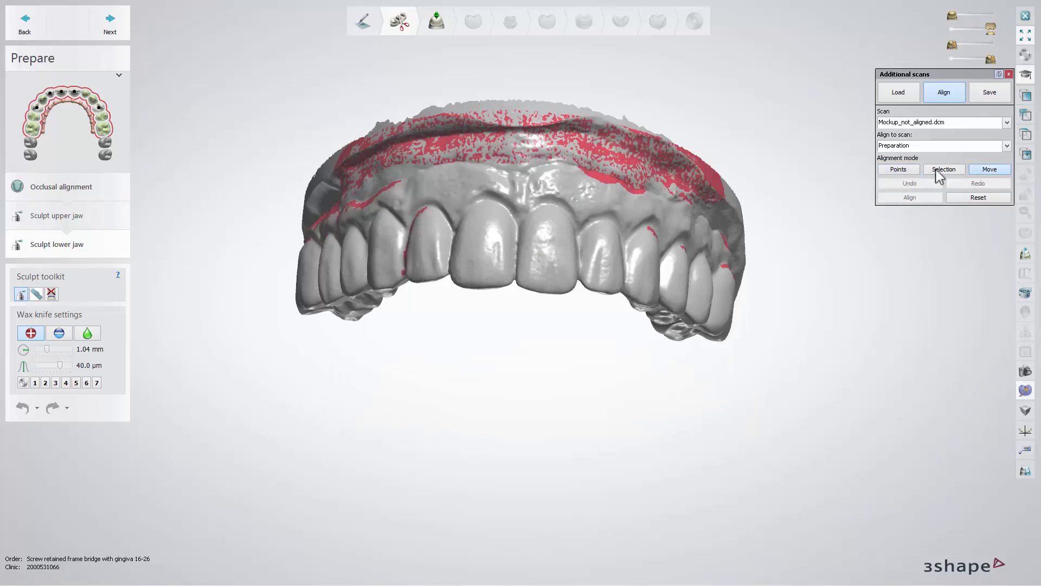
left_click_drag(592, 182, 570, 260)
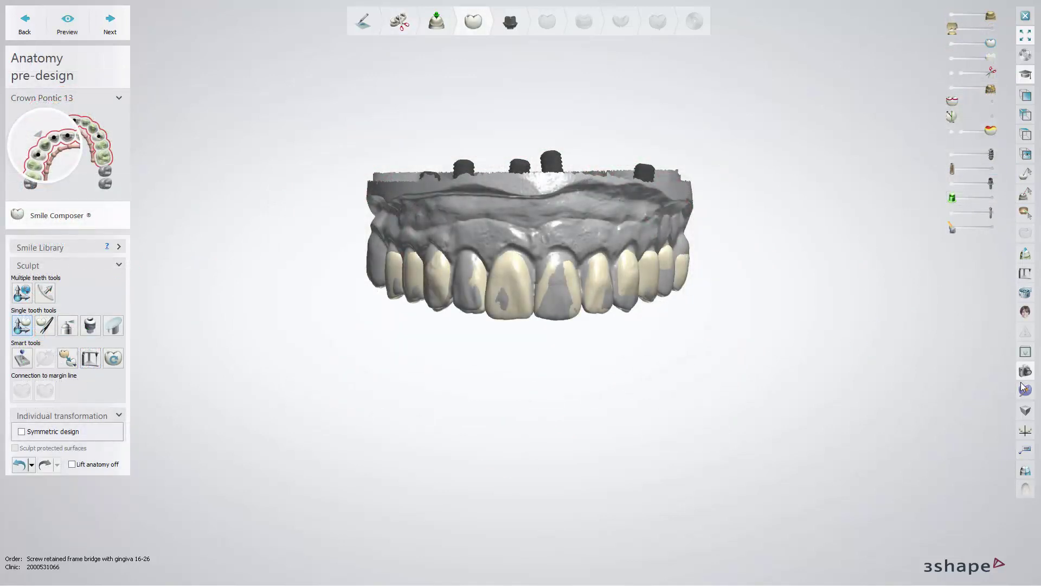
- Hide the scan, pick the central incisor crown, and save it as 21KW
left_click(1025, 390)
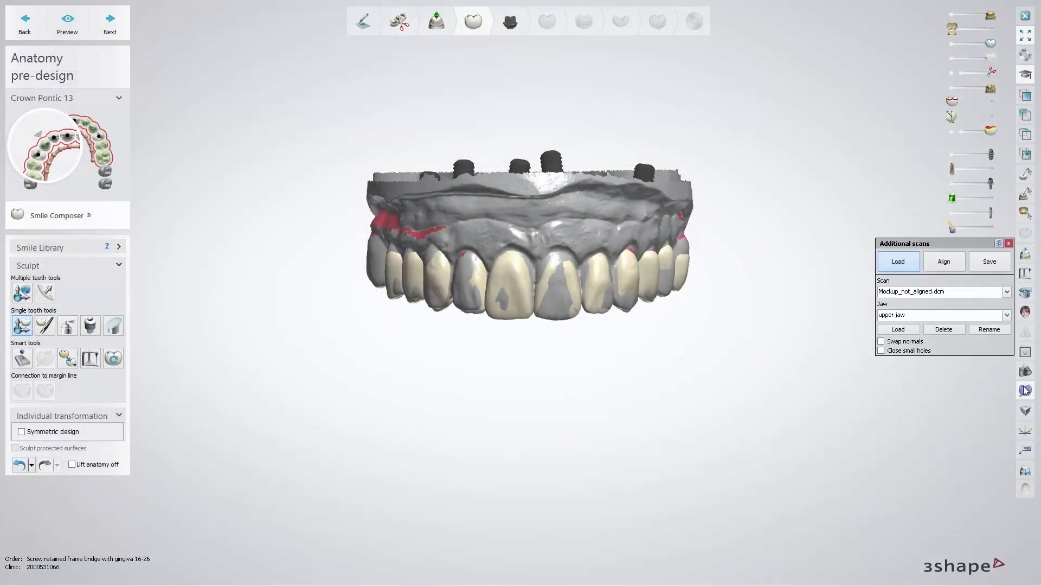
left_click(974, 266)
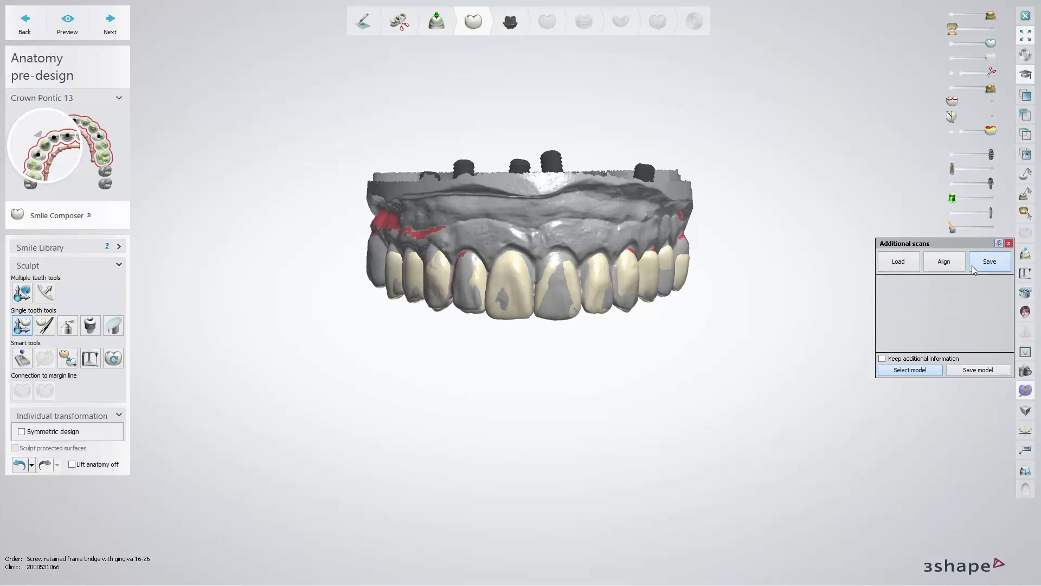
left_click_drag(988, 93, 933, 95)
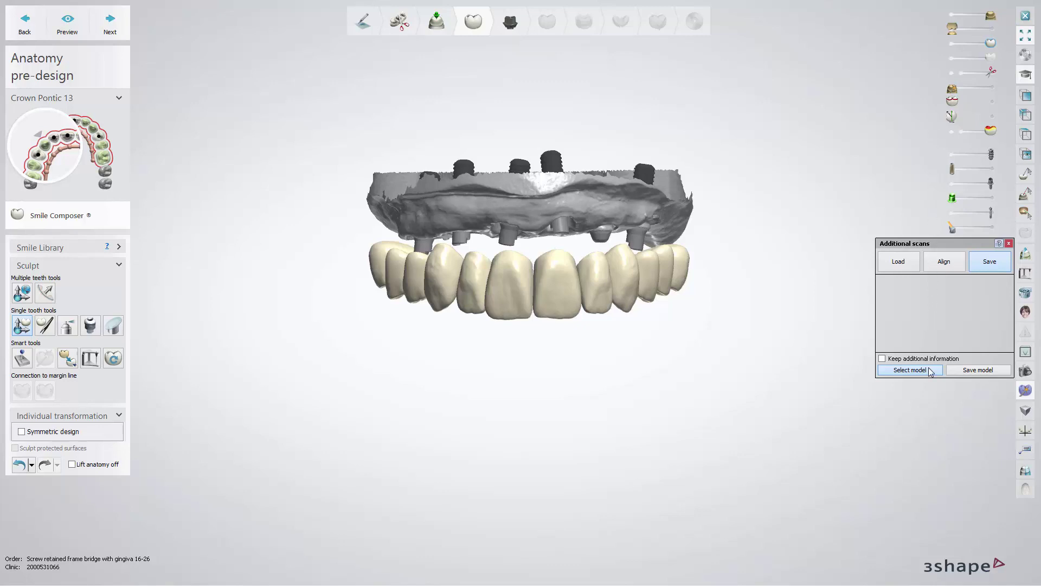
left_click(513, 286)
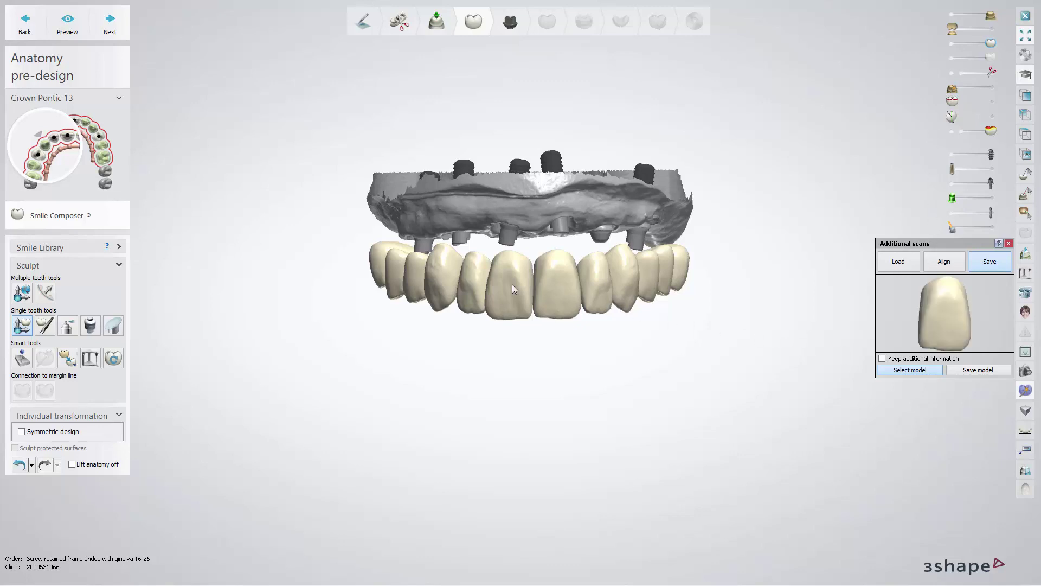
left_click(979, 370)
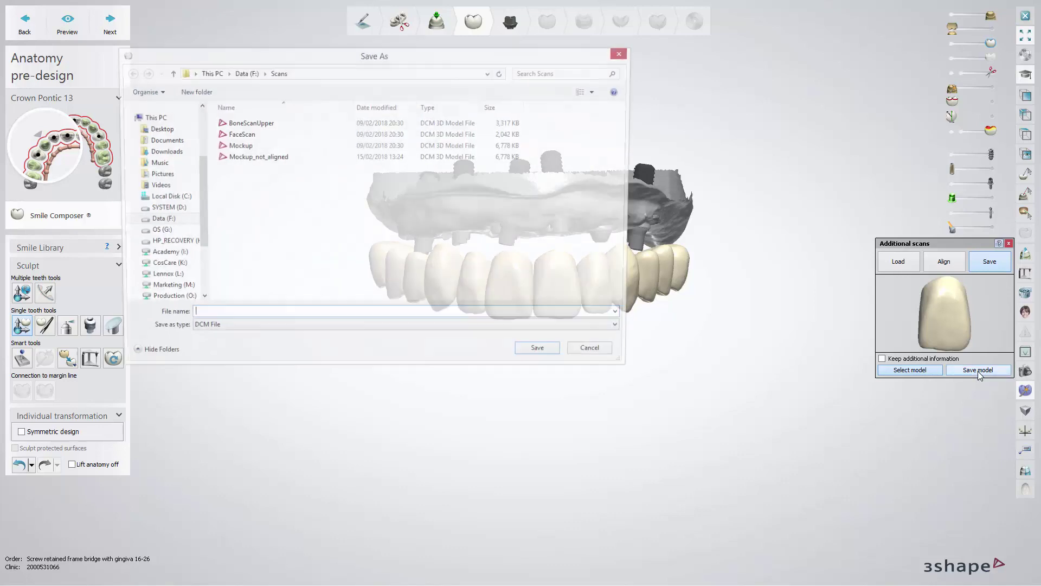
type("21KW")
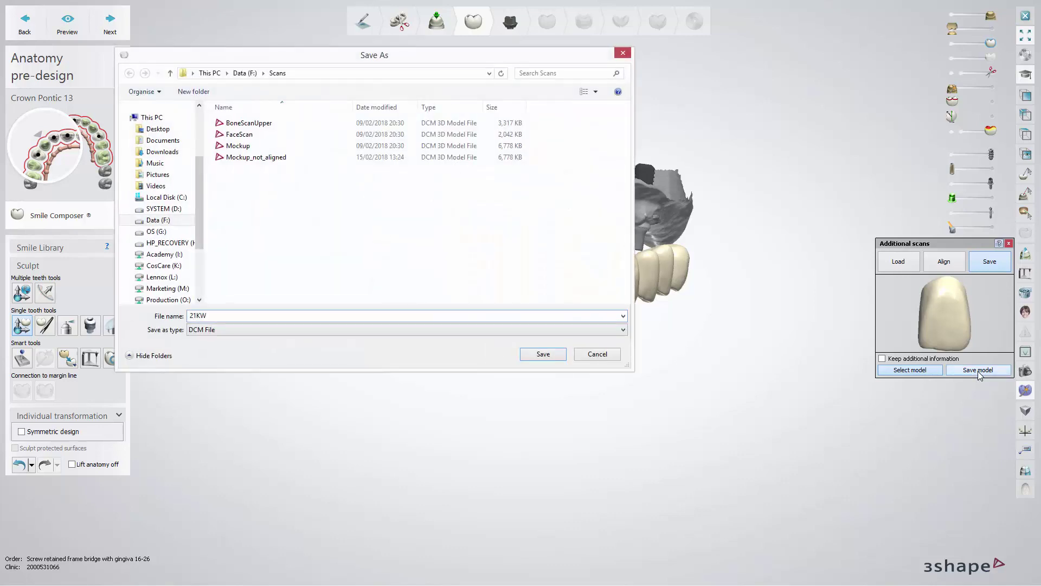